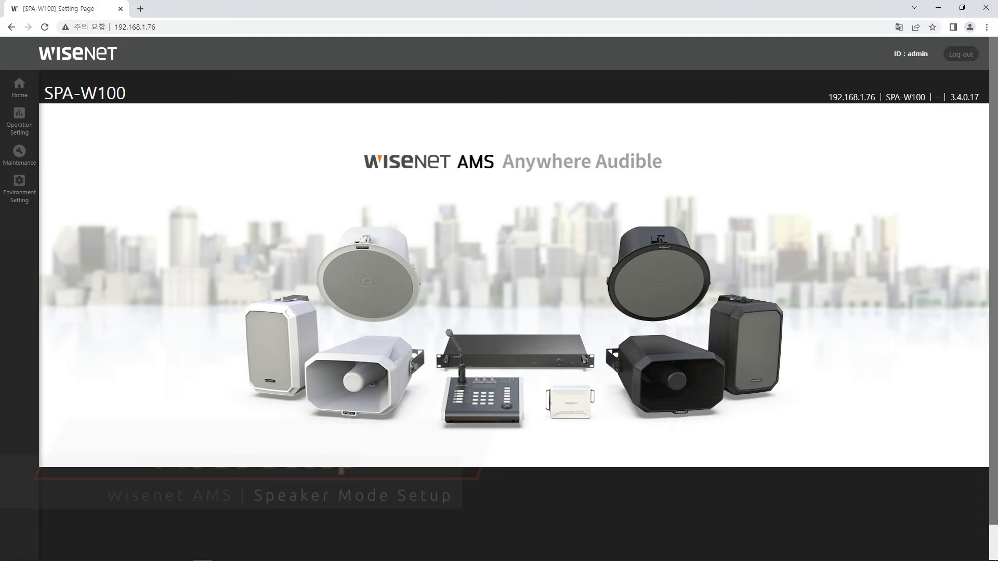
- Open the device operation settings to check the speaker's power mode and operation mode
{"action": "mouse_move", "coordinate": [20, 189]}
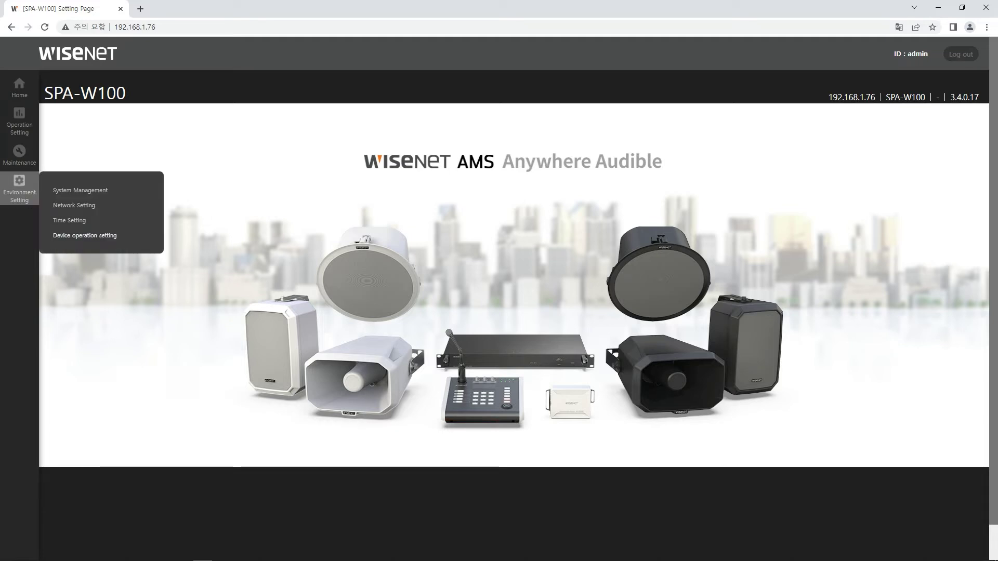
{"action": "left_click", "coordinate": [85, 235]}
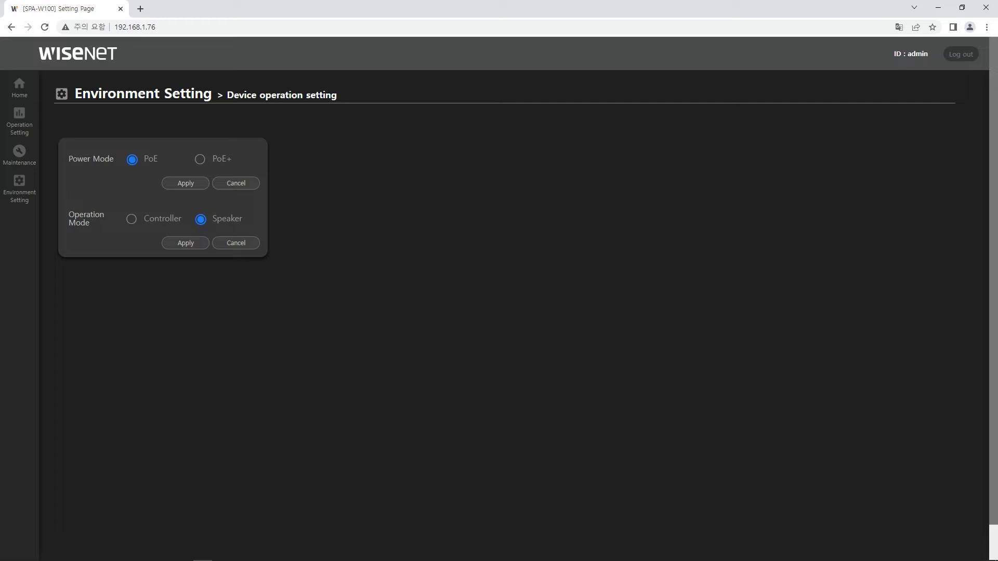
- Open the BGM Play settings and upload the Music_Borderless MP3 as a source file
{"action": "left_click", "coordinate": [19, 122]}
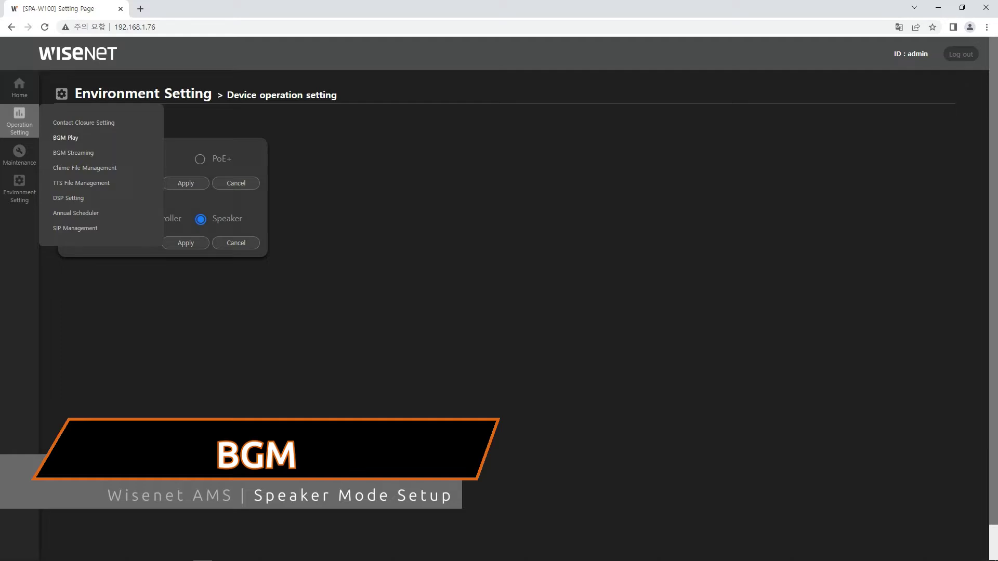
{"action": "left_click", "coordinate": [66, 137]}
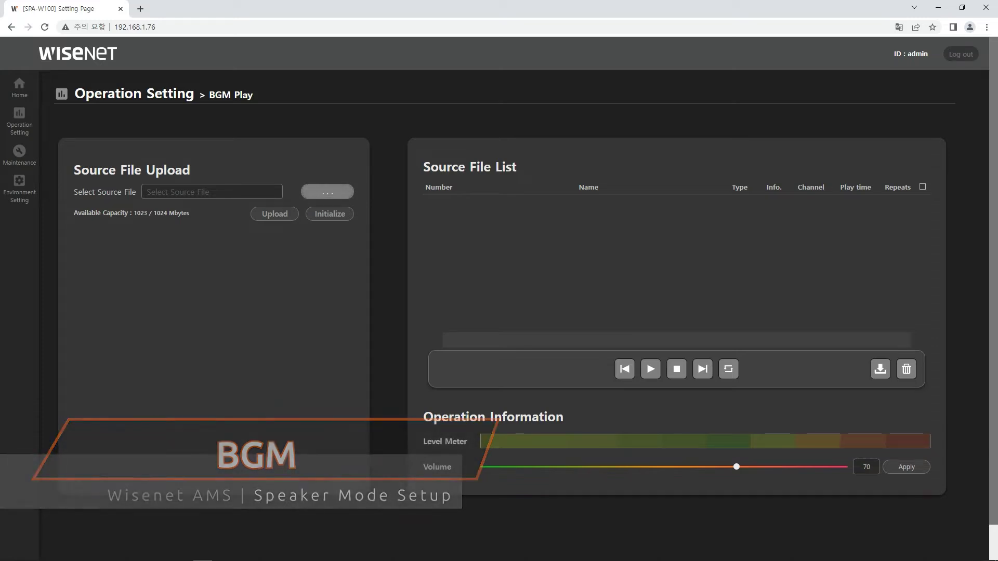
{"action": "left_click", "coordinate": [328, 192]}
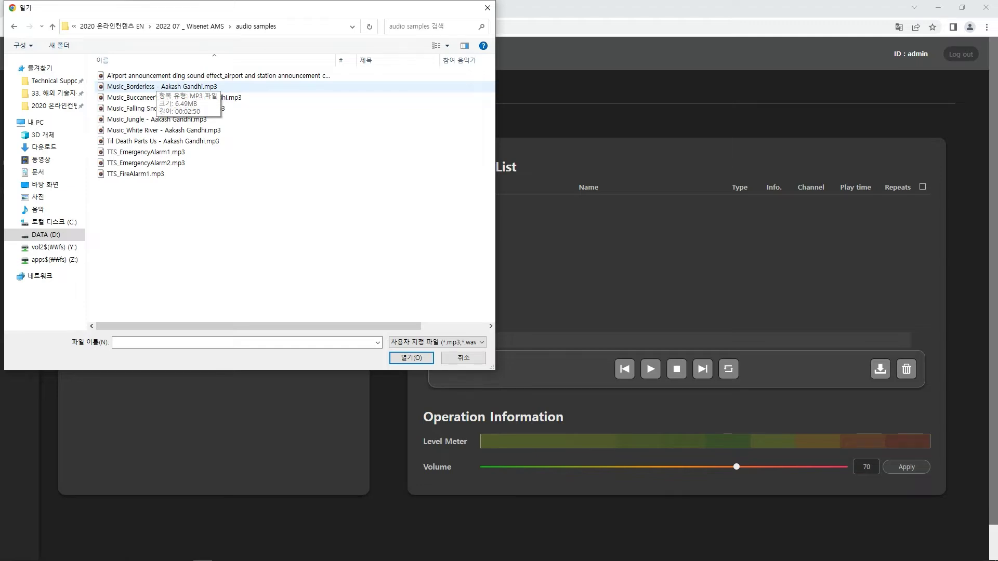
{"action": "double_click", "coordinate": [151, 86]}
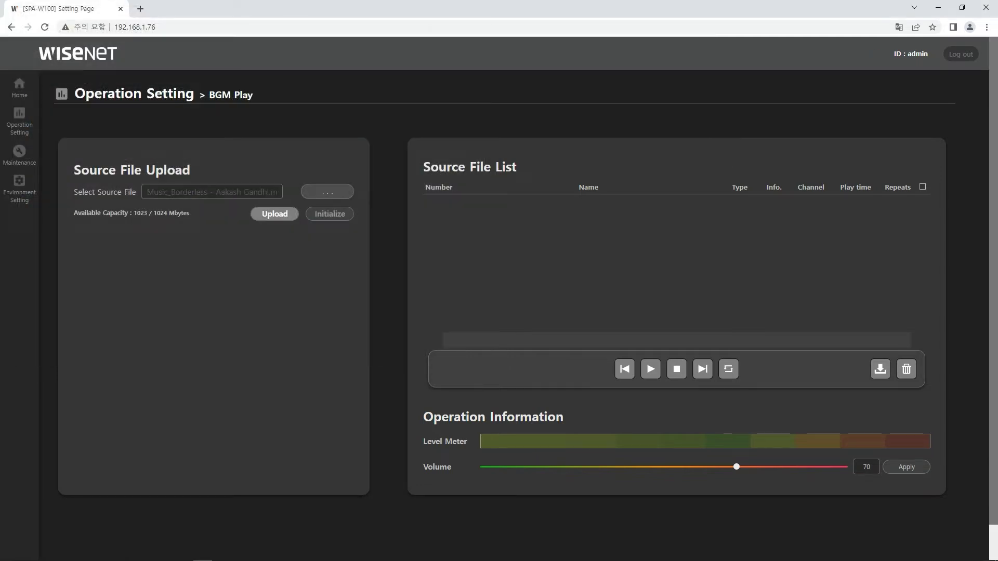
{"action": "left_click", "coordinate": [274, 214]}
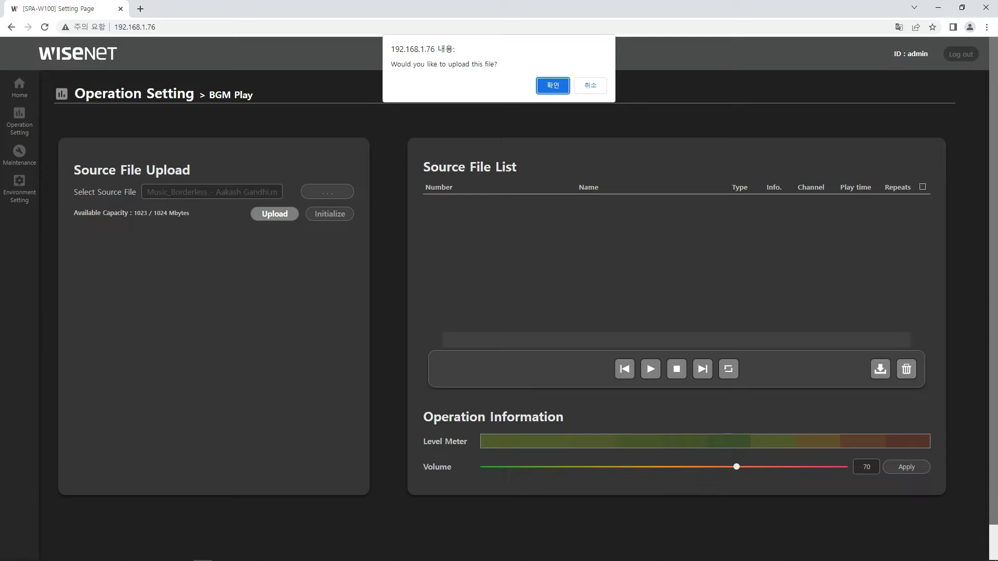
{"action": "key", "text": "Return"}
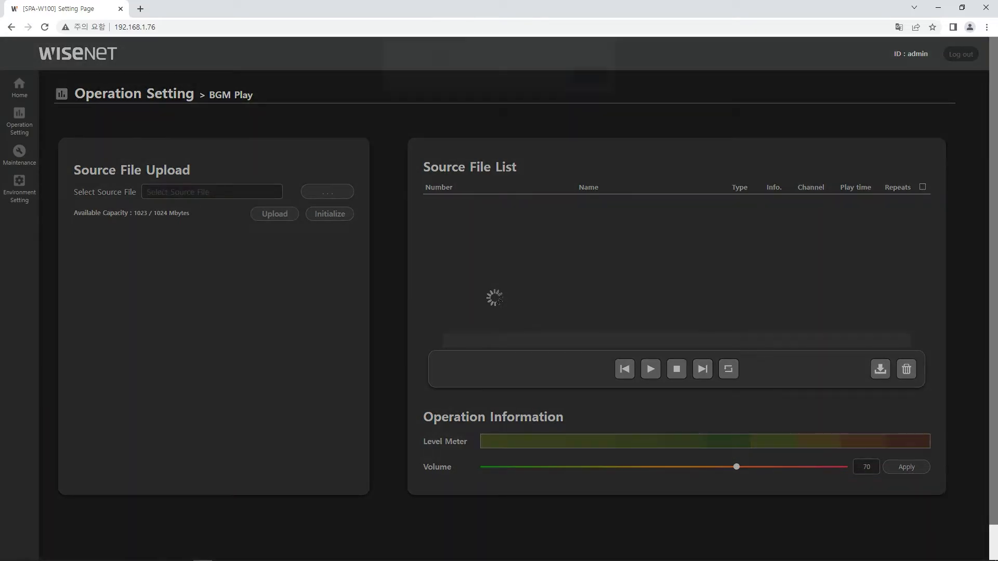
{"action": "key", "text": "Return"}
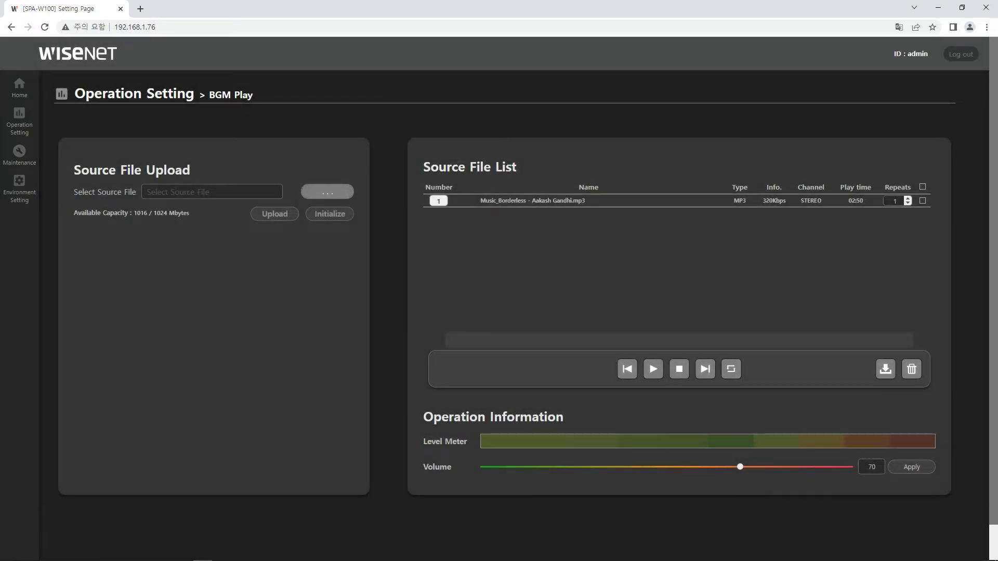
- Upload the Music_Buccaneer's March MP3 as a second BGM source file
{"action": "left_click", "coordinate": [327, 192]}
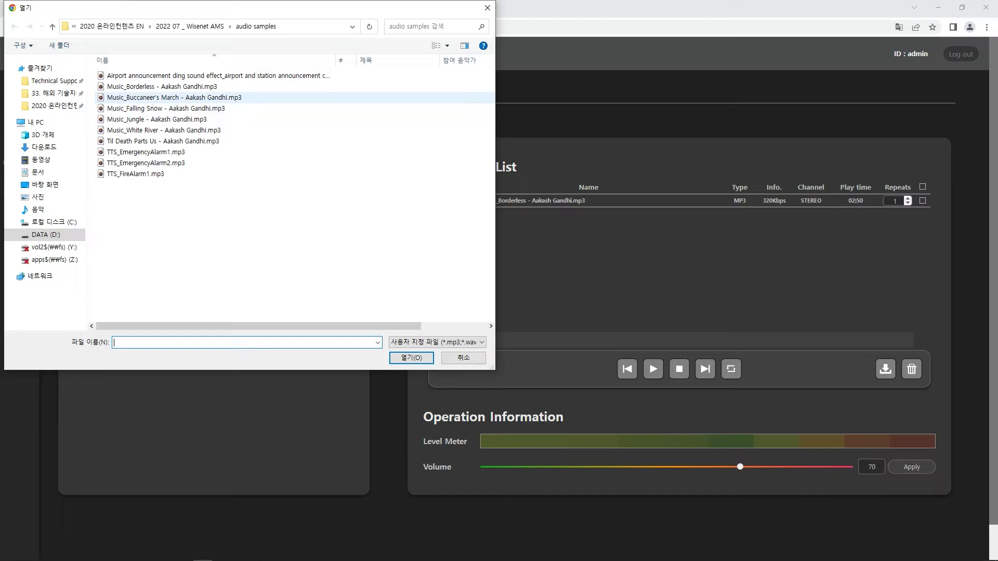
{"action": "double_click", "coordinate": [174, 97]}
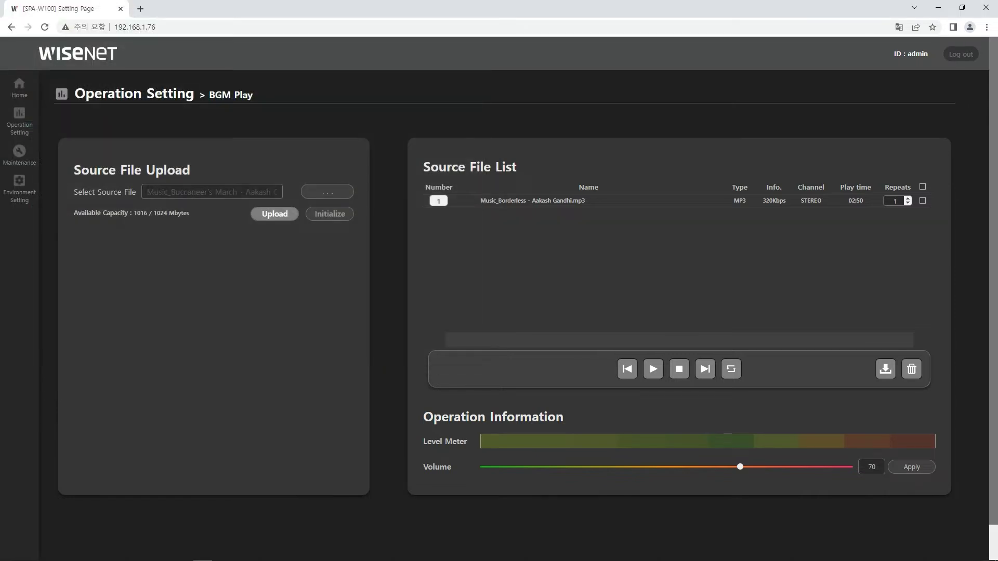
{"action": "left_click", "coordinate": [274, 214]}
{"action": "key", "text": "Return"}
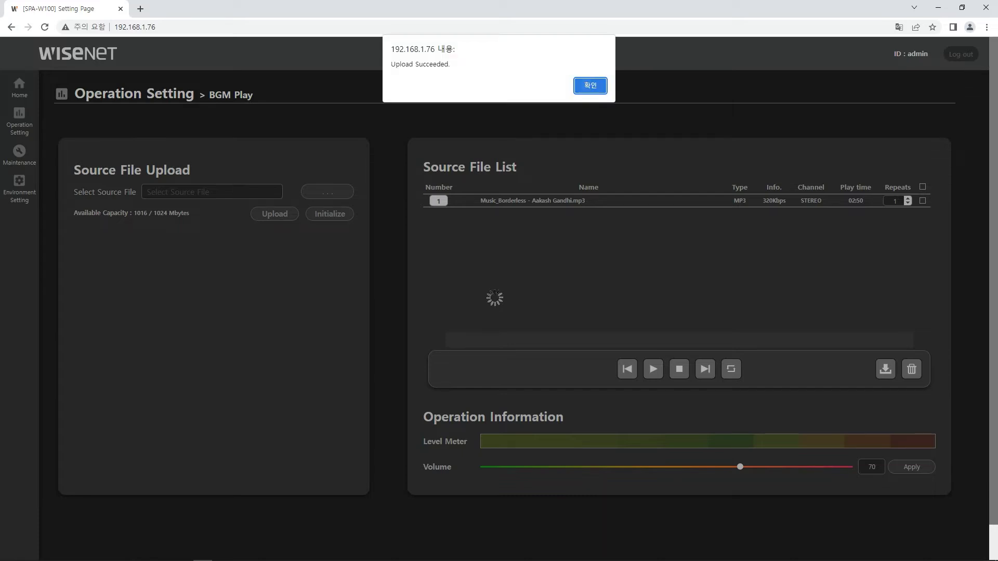
{"action": "key", "text": "Return"}
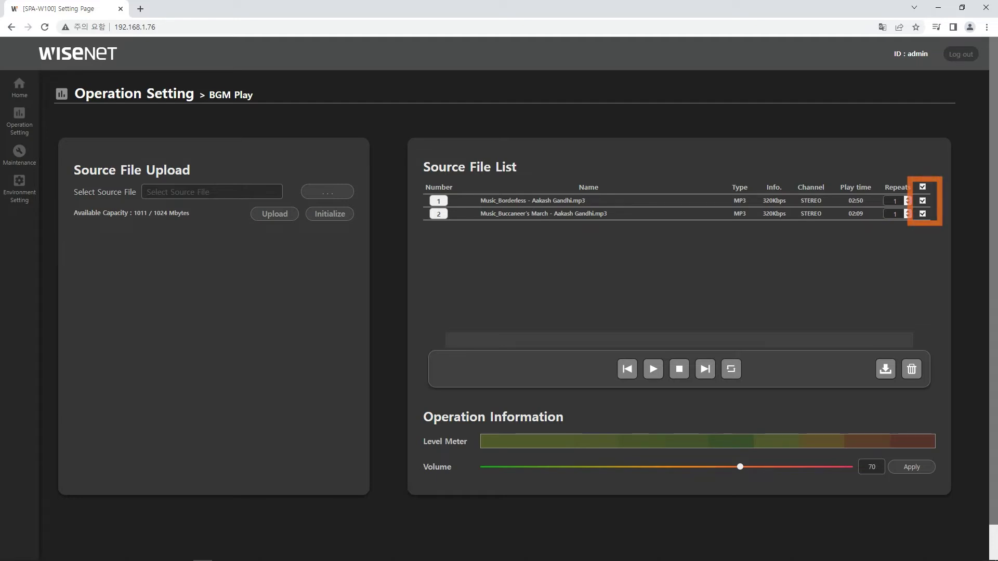
- Play both BGM source files and lower the playback volume to 15
{"action": "left_click", "coordinate": [654, 369]}
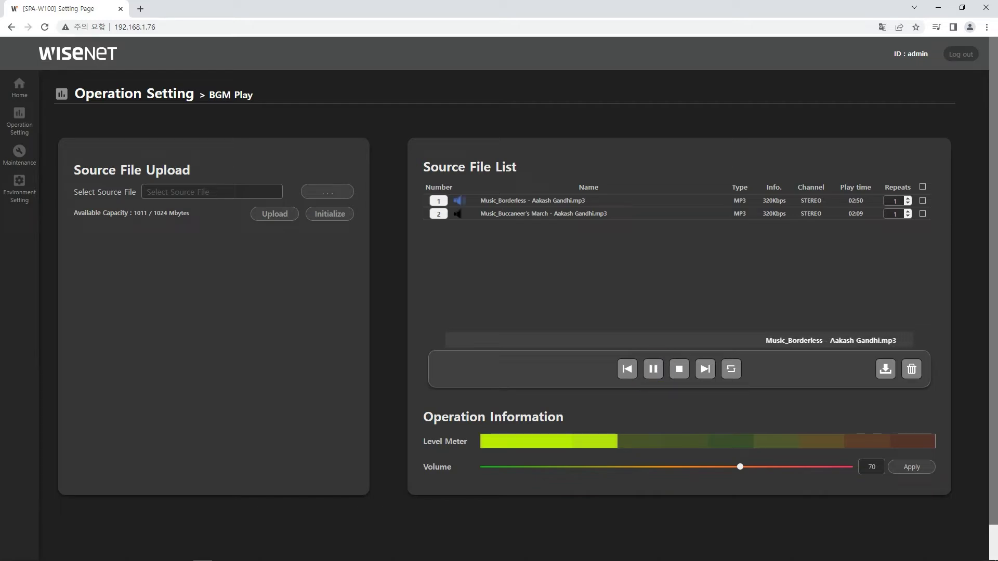
{"action": "left_click_drag", "start_coordinate": [667, 466], "coordinate": [539, 467]}
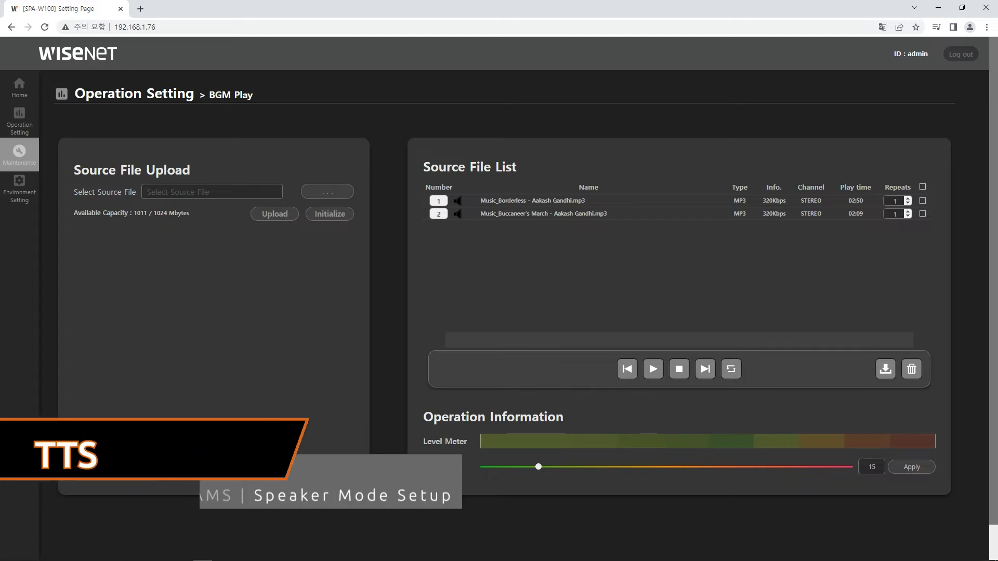
- Open Chime File Management and upload the airport announcement ding sound effect MP3 as a chime file
{"action": "left_click", "coordinate": [19, 122]}
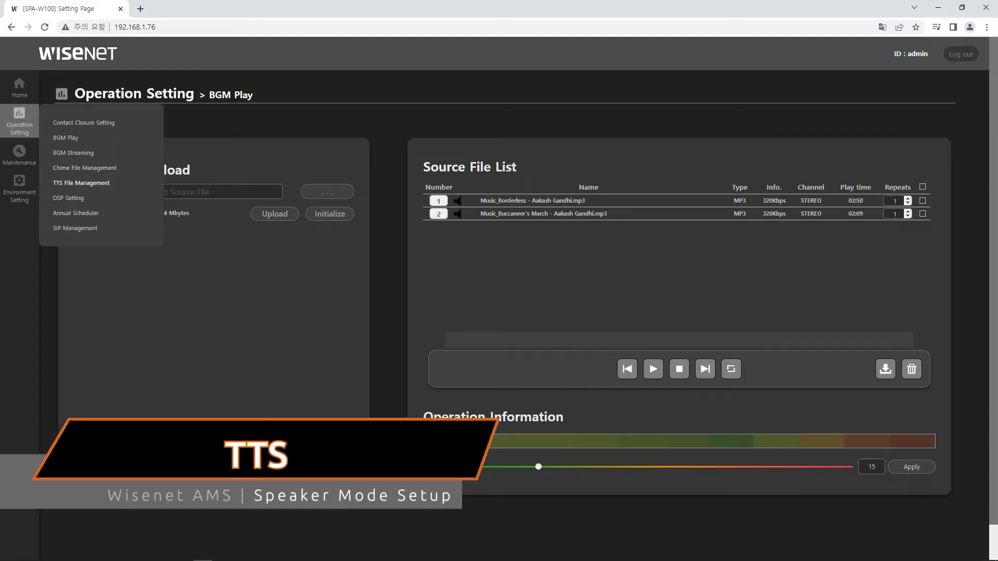
{"action": "left_click", "coordinate": [85, 168]}
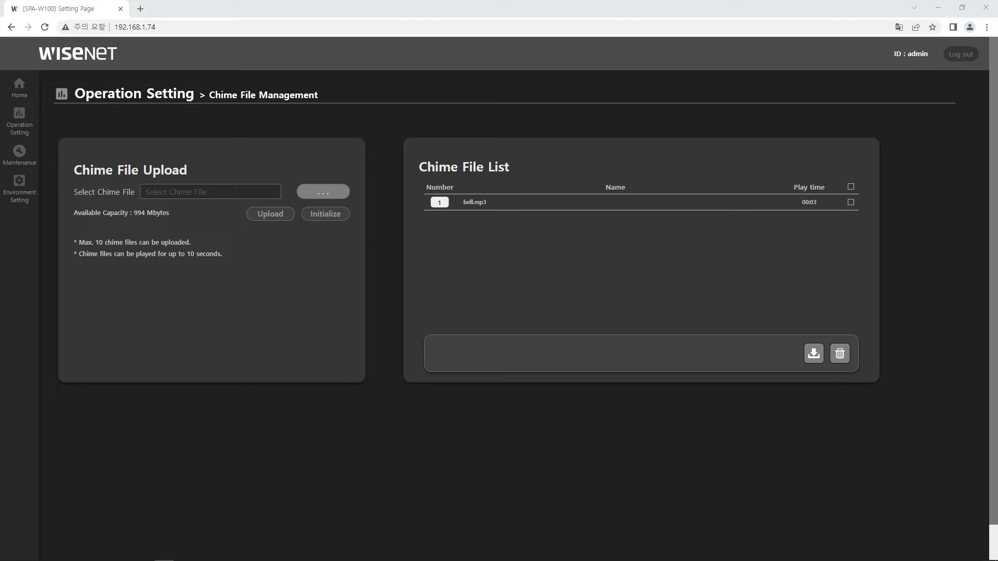
{"action": "left_click", "coordinate": [323, 192]}
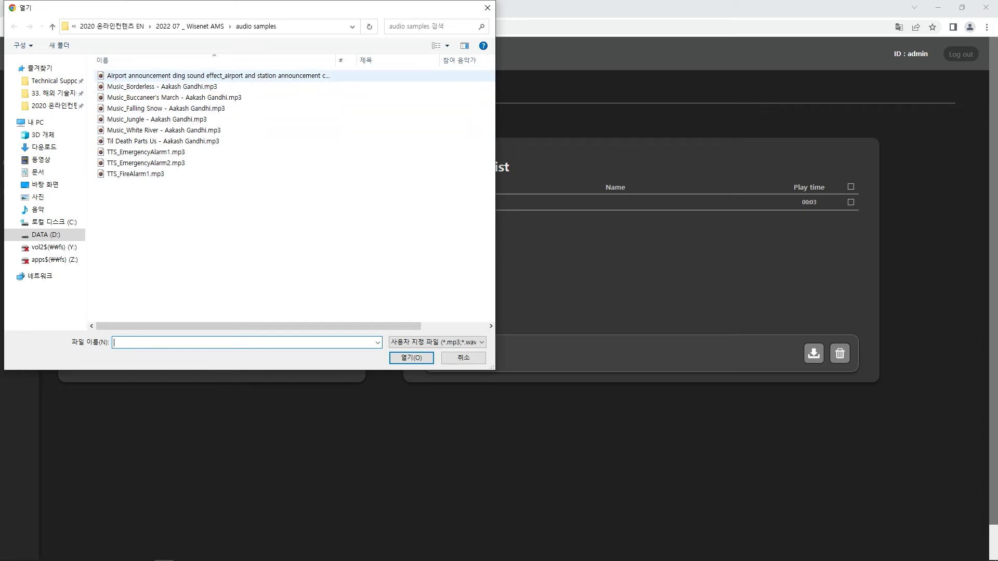
{"action": "left_click", "coordinate": [214, 76]}
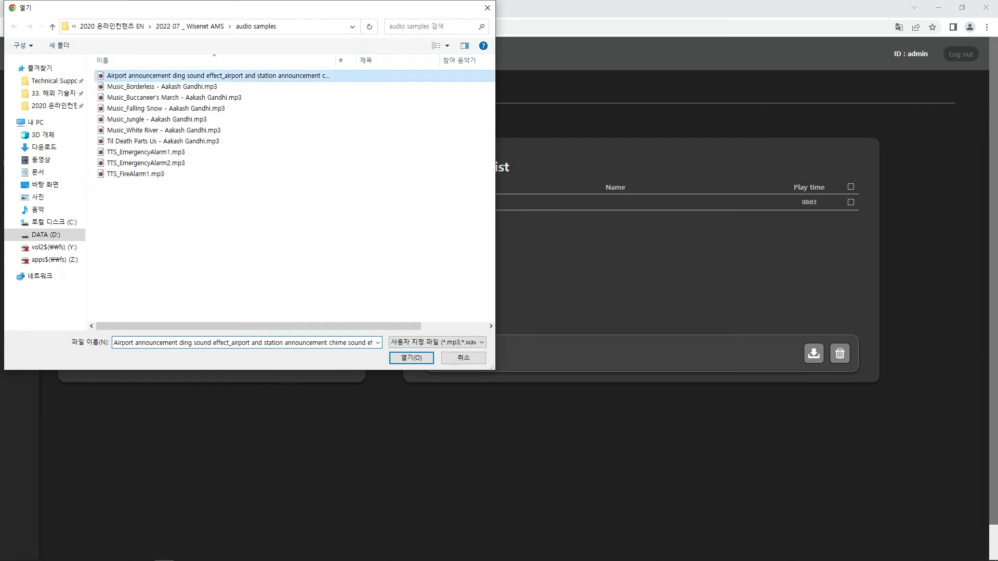
{"action": "left_click", "coordinate": [411, 358]}
{"action": "key", "text": "Return"}
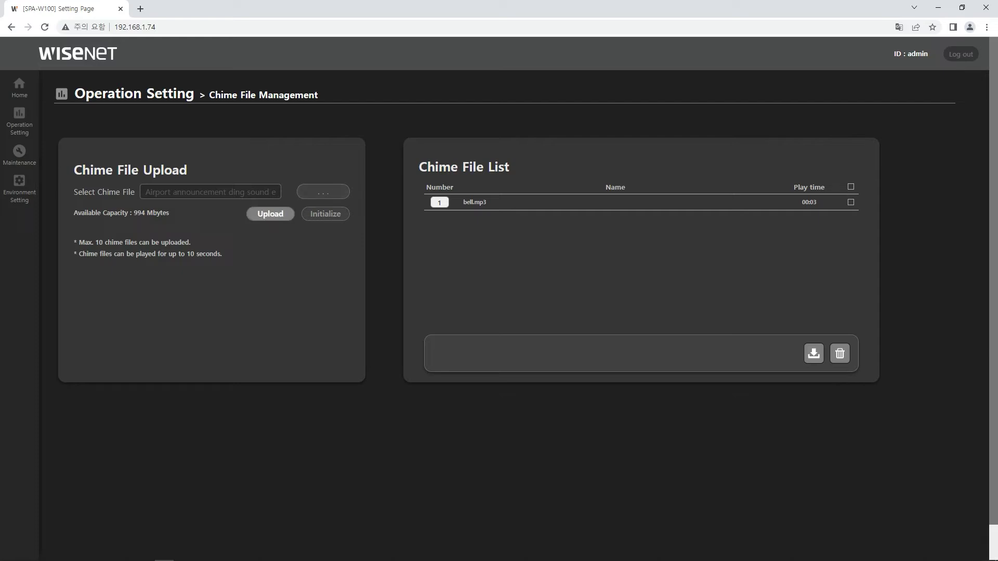
{"action": "left_click", "coordinate": [270, 213]}
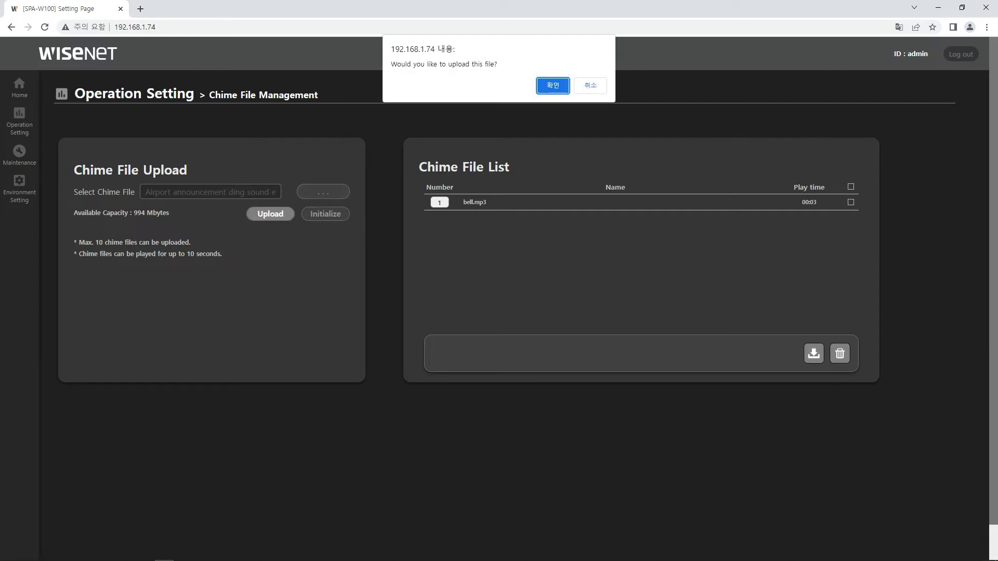
{"action": "key", "text": "Return"}
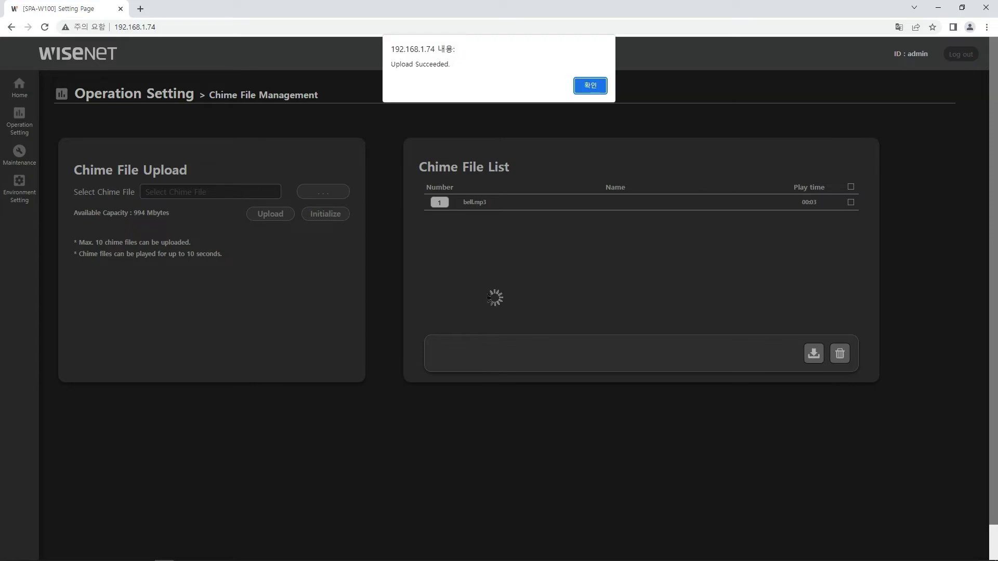
{"action": "key", "text": "Return"}
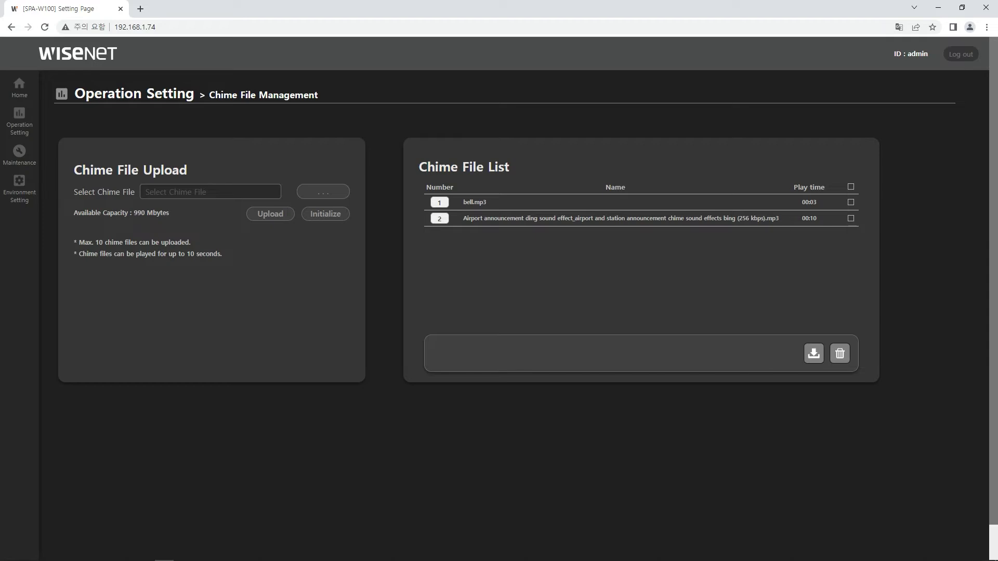
- In TTS File Management, title a new TTS file "Tornado warning" with language English (United Kingdom) and gender Male
{"action": "left_click", "coordinate": [19, 121]}
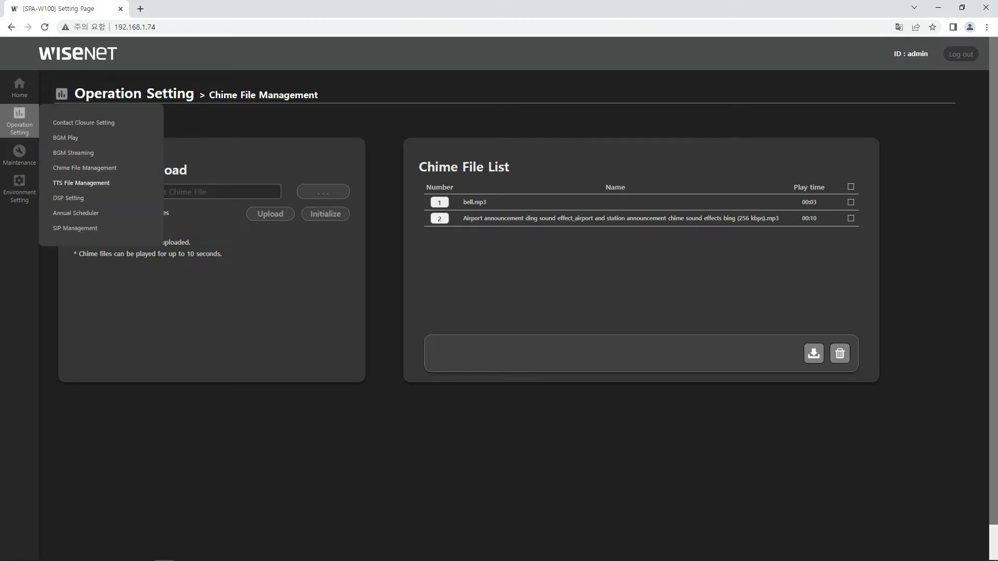
{"action": "left_click", "coordinate": [81, 183]}
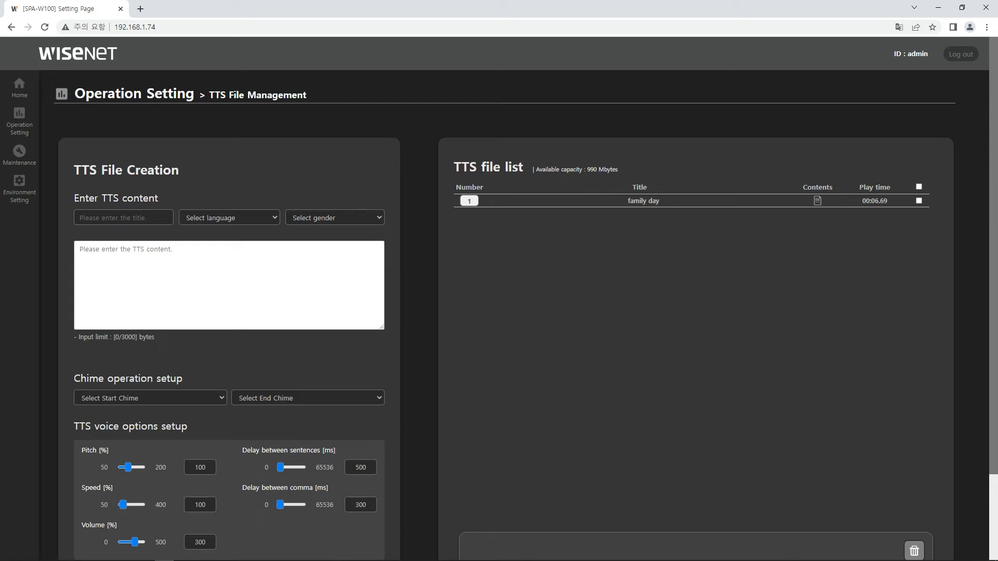
{"action": "left_click", "coordinate": [124, 218]}
{"action": "type", "text": "To"}
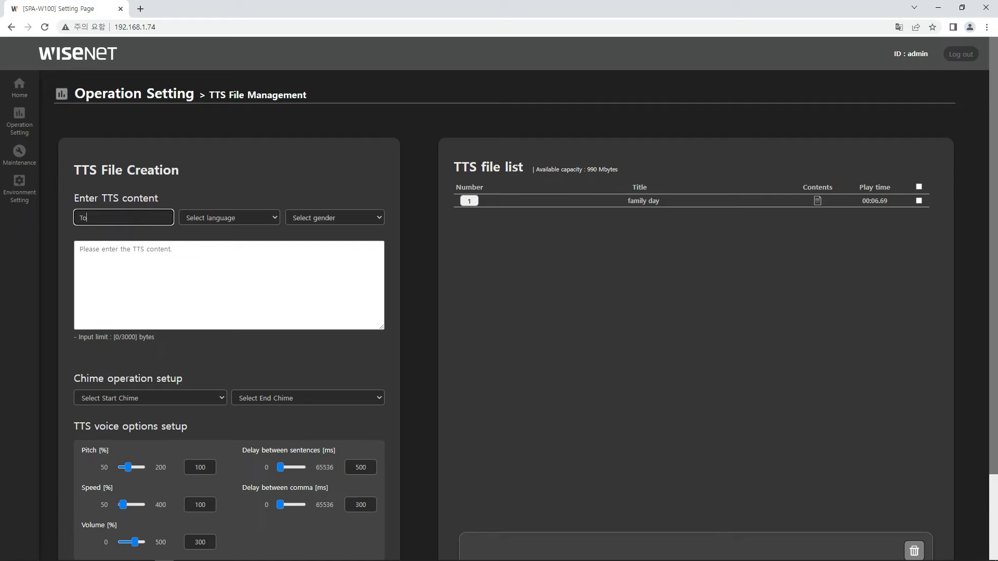
{"action": "type", "text": "rnado warning"}
{"action": "left_click", "coordinate": [229, 218]}
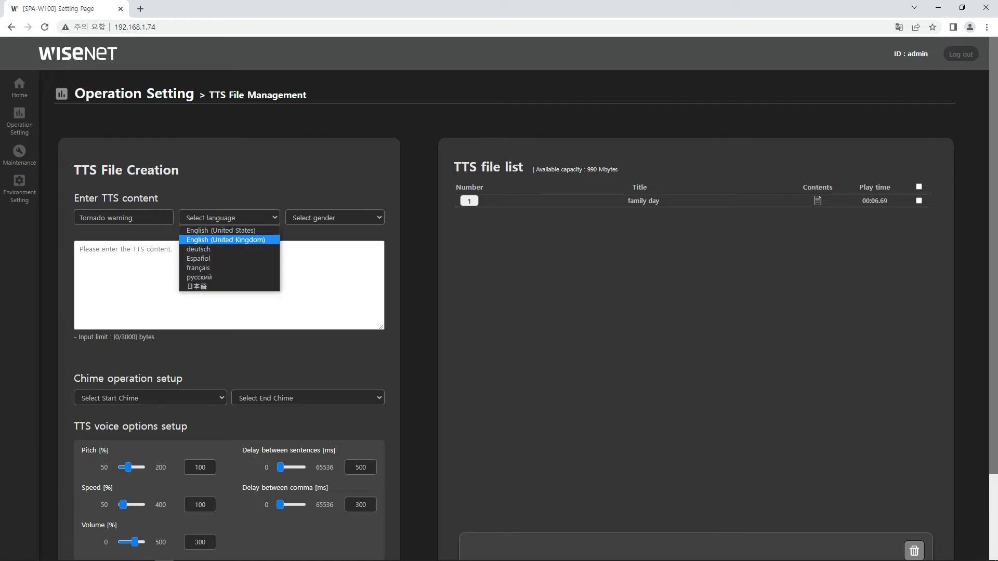
{"action": "left_click", "coordinate": [225, 240]}
{"action": "left_click", "coordinate": [334, 218]}
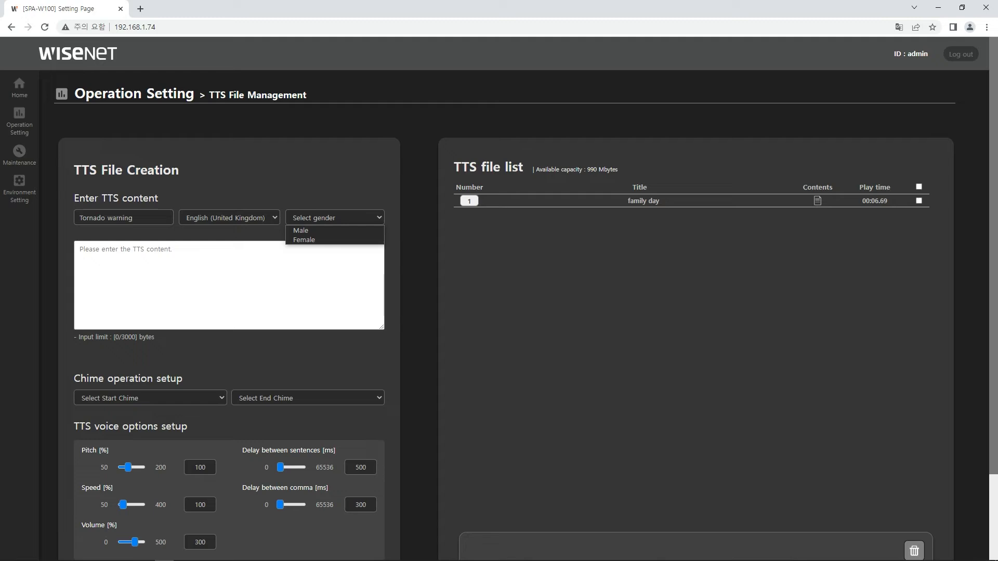
{"action": "key", "text": "Return"}
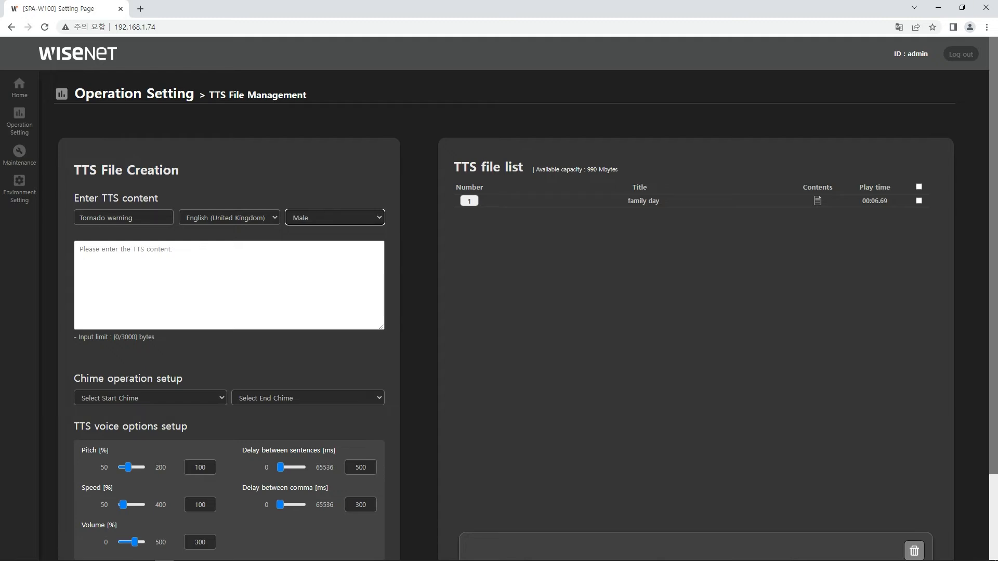
- Enter the TTS content: "attention please. The Ntional weather service has issued a tornado warning. Please stay away from windows and move to a position of safety."
{"action": "key", "text": "alt+Tab"}
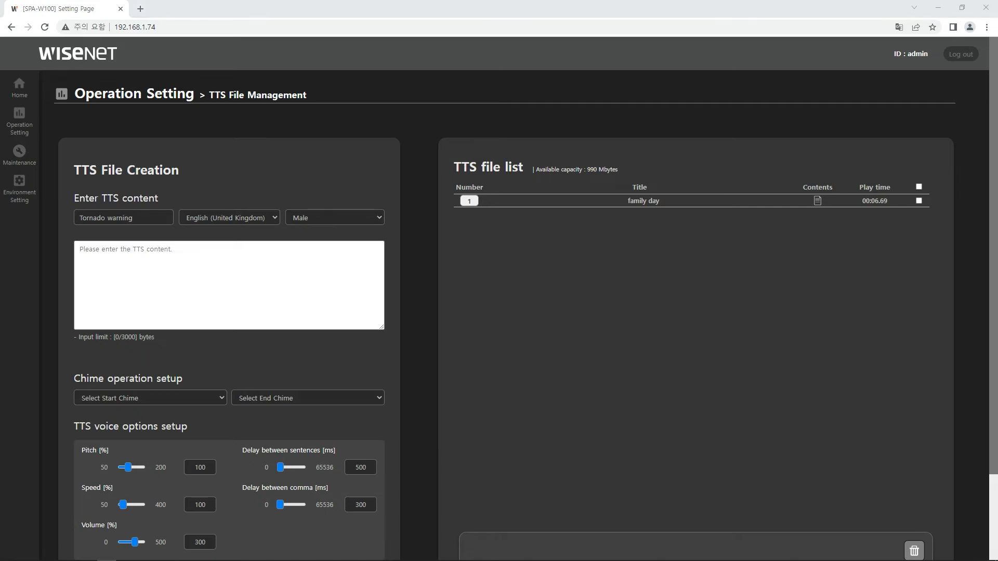
{"action": "left_click", "coordinate": [228, 285]}
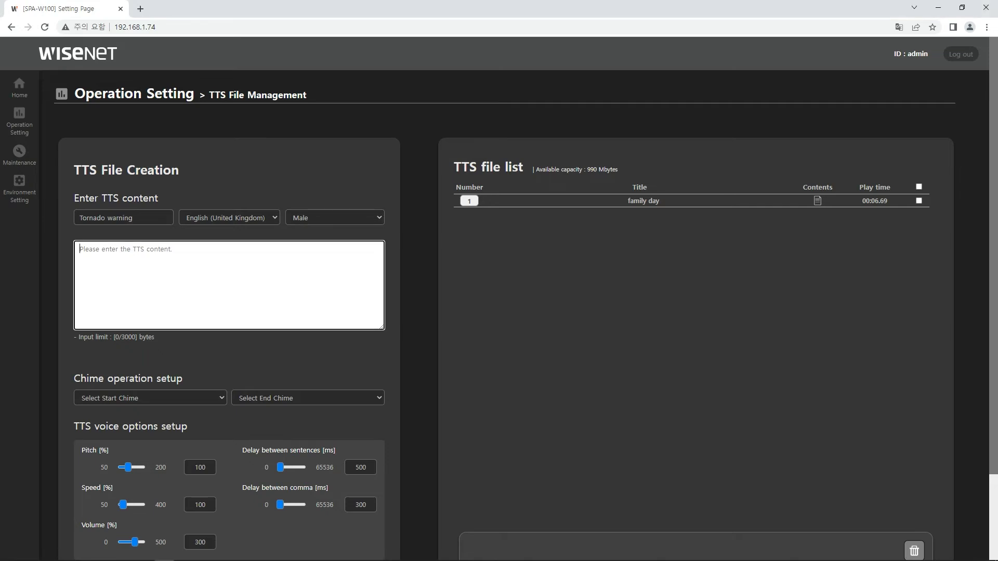
{"action": "type", "text": "attention please. The Ntional weather service has issued a tornado warning. Please stay away from windows and move to a position of safety."}
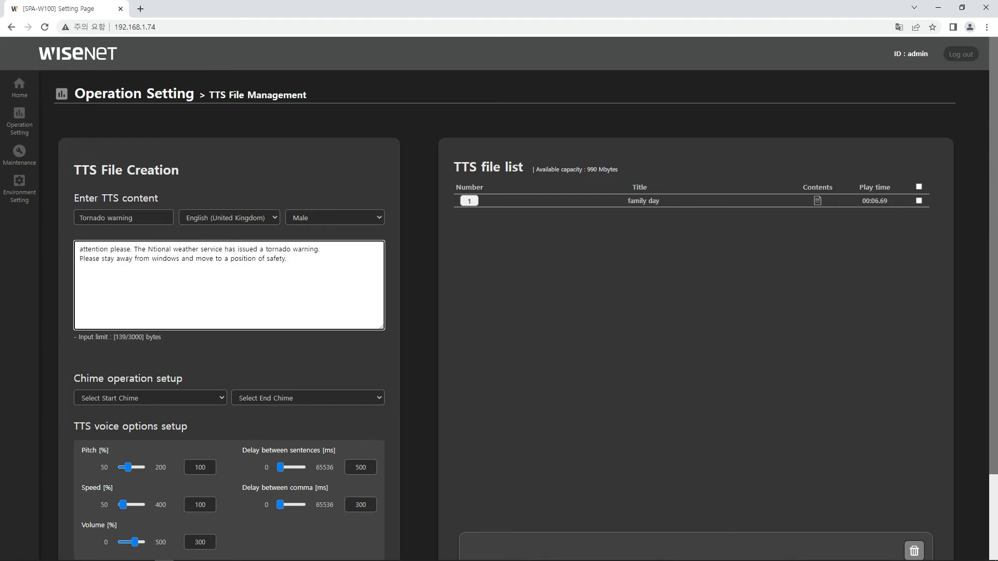
- Set the TTS start chime to bell and the end chime to the airport announcement ding sound effect
{"action": "left_click", "coordinate": [150, 398]}
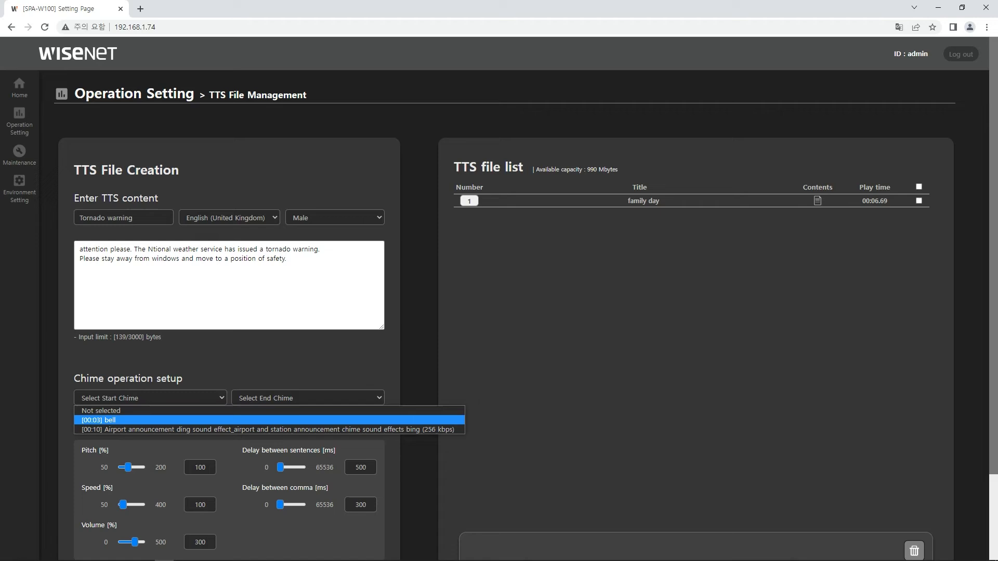
{"action": "left_click", "coordinate": [136, 420]}
{"action": "left_click", "coordinate": [308, 399]}
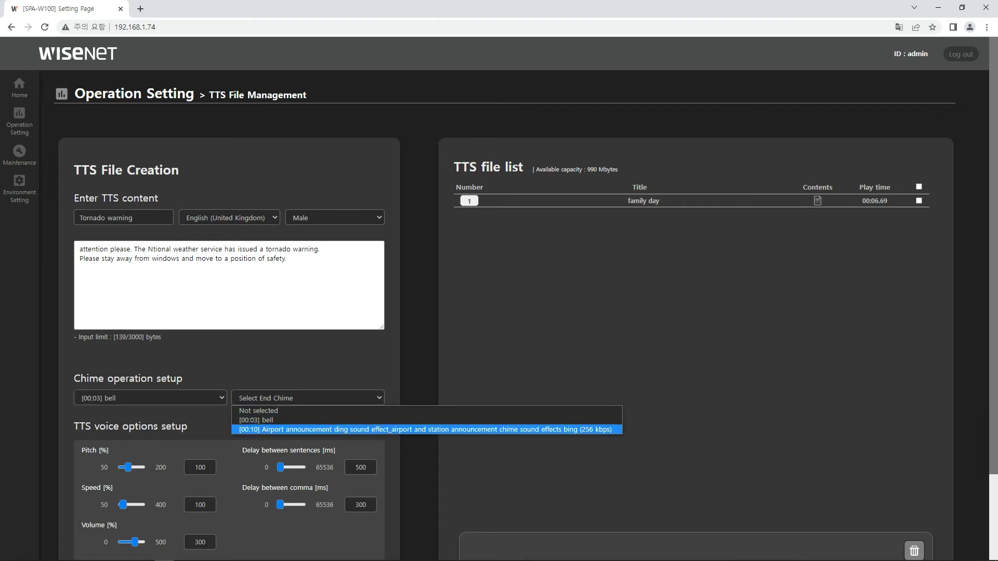
{"action": "left_click", "coordinate": [425, 430]}
{"action": "scroll", "coordinate": [499, 299], "scroll_direction": "down", "scroll_amount": 2}
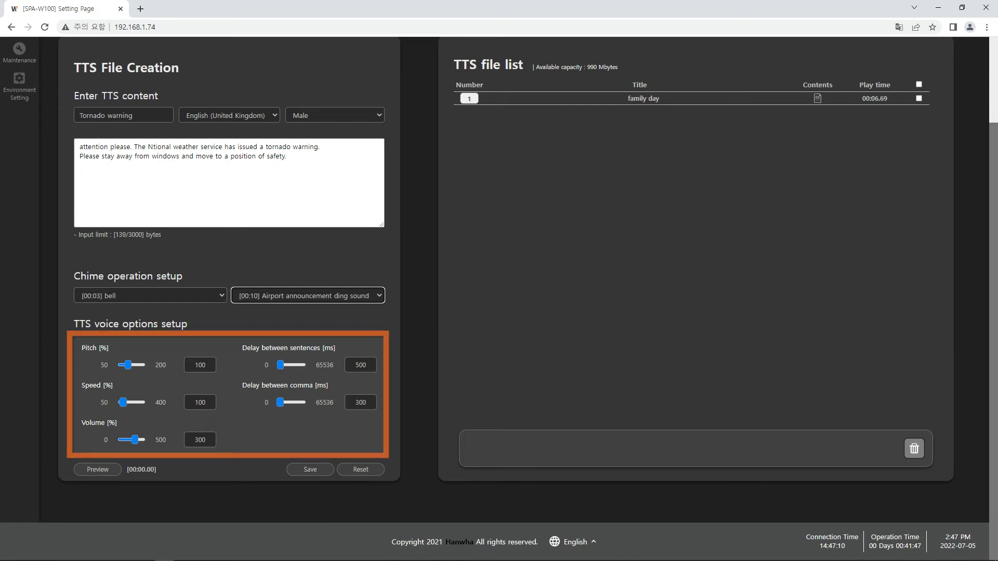
- Save the Tornado warning TTS file with the default voice options, adding it to the TTS file list
{"action": "left_click", "coordinate": [310, 470]}
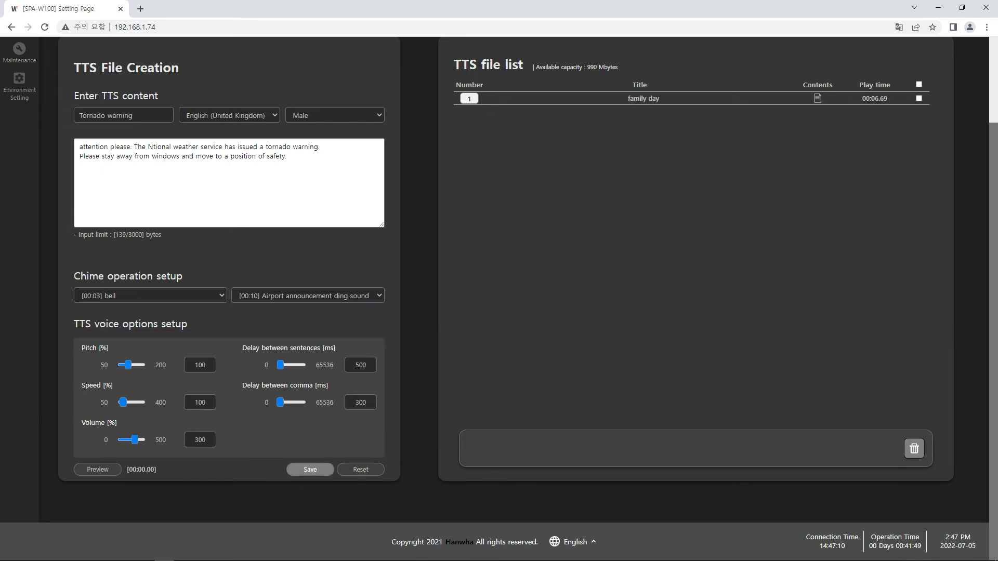
{"action": "key", "text": "Return"}
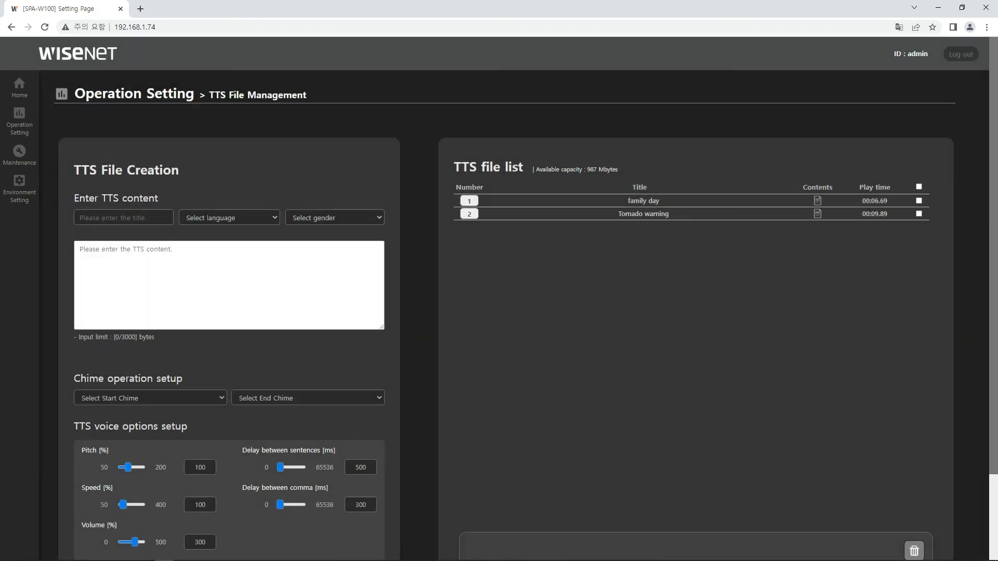
{"action": "scroll", "coordinate": [499, 298], "scroll_direction": "down", "scroll_amount": 2}
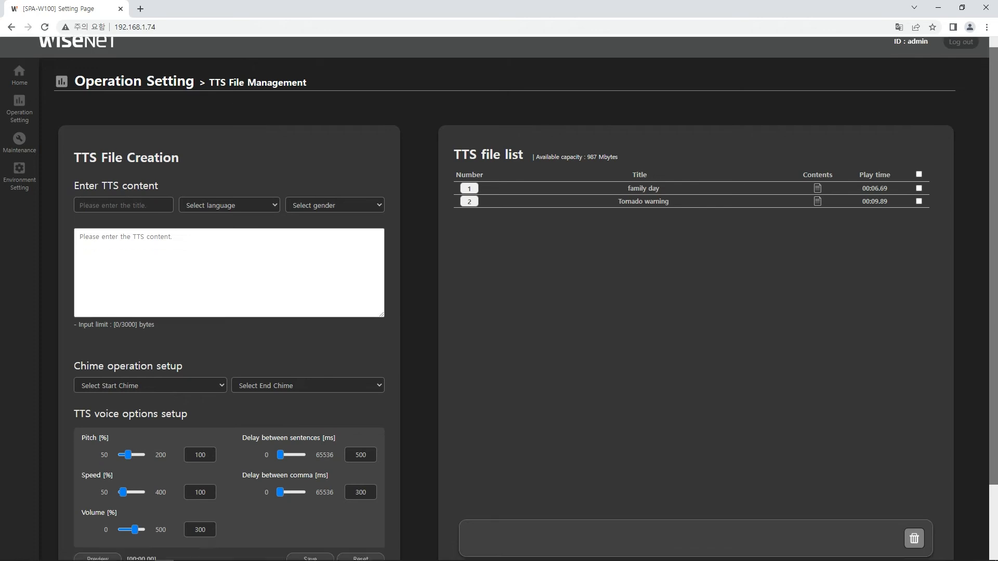
{"action": "scroll", "coordinate": [499, 298], "scroll_direction": "up", "scroll_amount": 1}
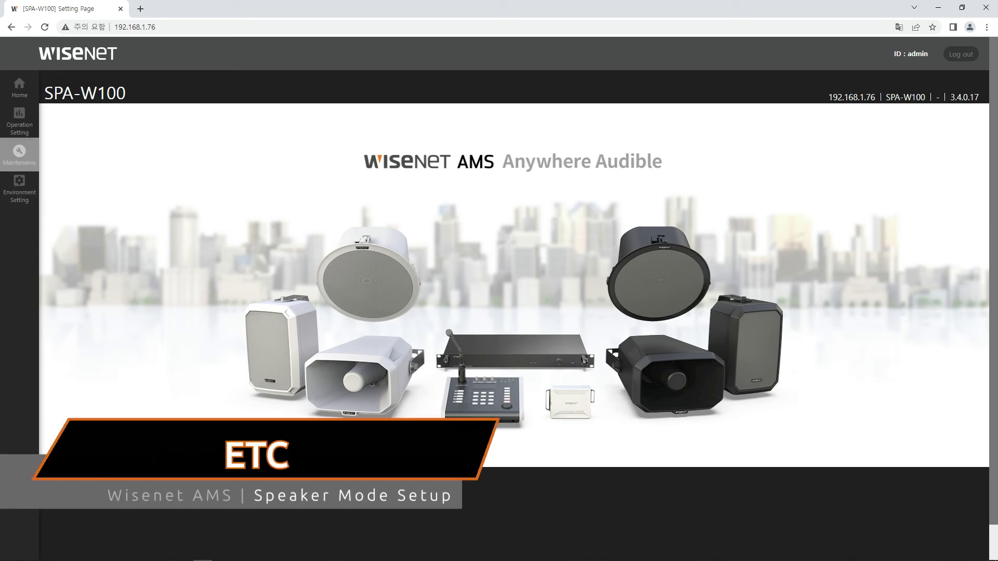
- Open Contact Closure Setting and switch the status of contact closure output 1 on and back off
{"action": "left_click", "coordinate": [19, 122]}
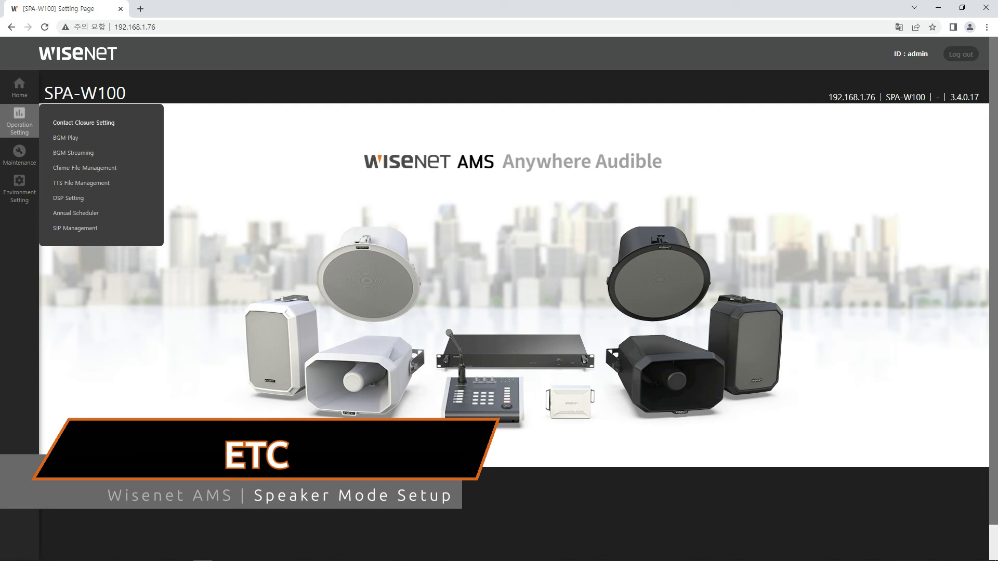
{"action": "left_click", "coordinate": [84, 123]}
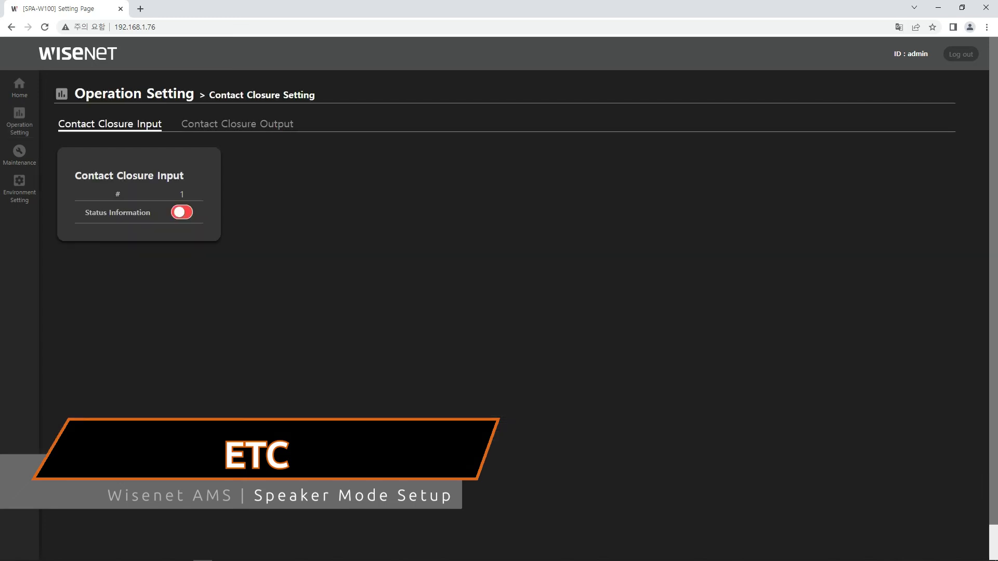
{"action": "left_click", "coordinate": [237, 124]}
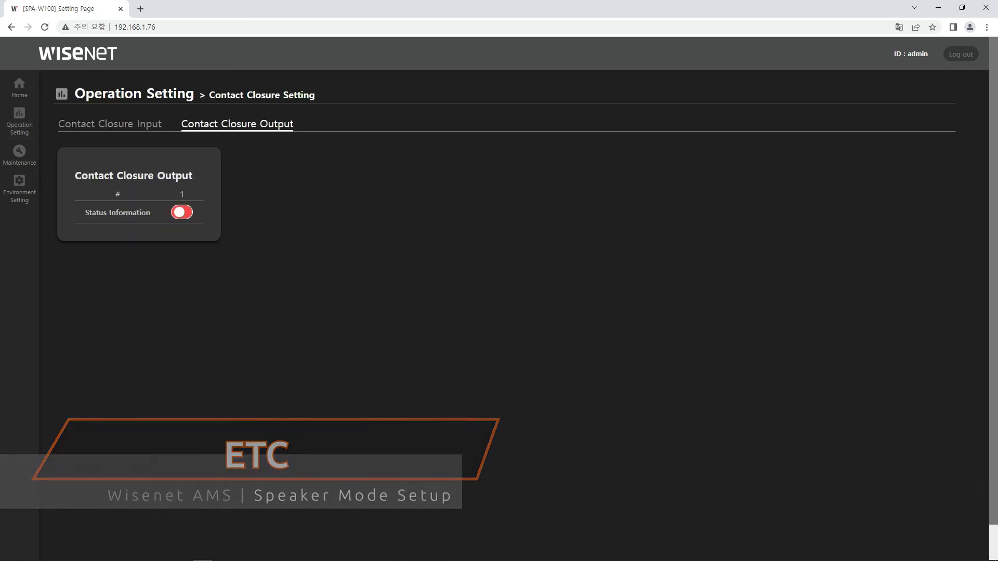
{"action": "left_click", "coordinate": [182, 212]}
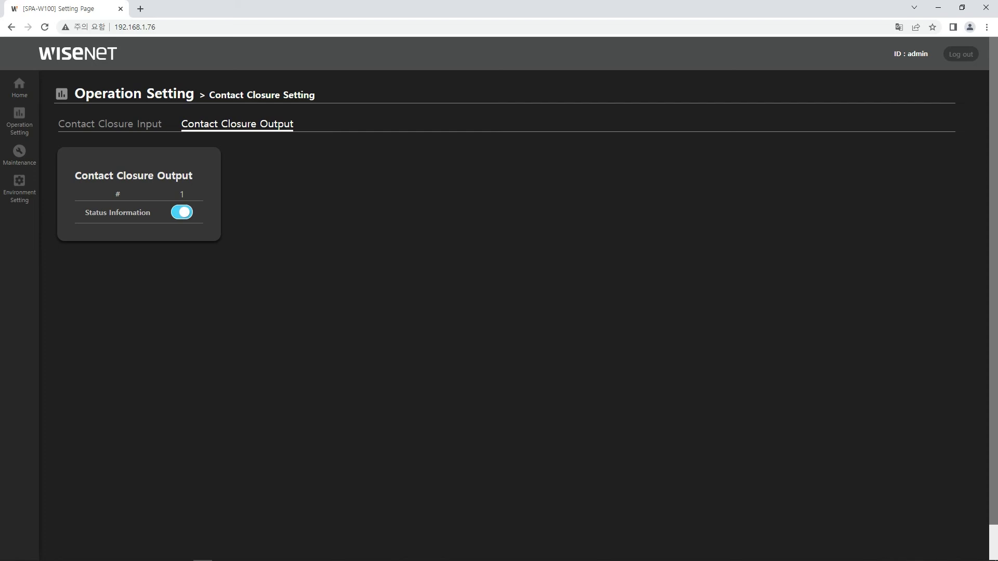
{"action": "left_click", "coordinate": [182, 212]}
- In DSP Setting, reduce the output volume to 30 and toggle the output mute on and back off
{"action": "left_click", "coordinate": [19, 121]}
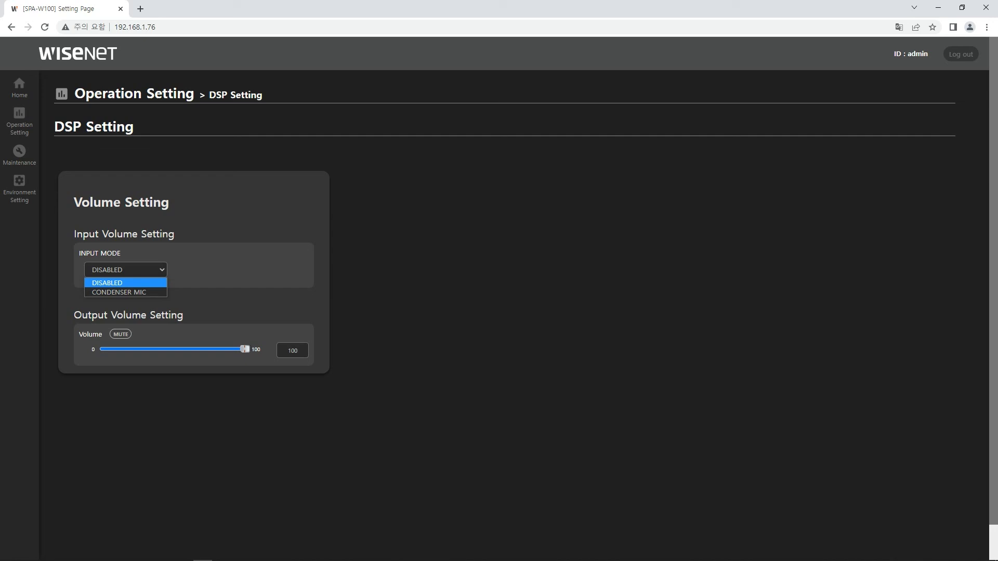
{"action": "key", "text": "Escape"}
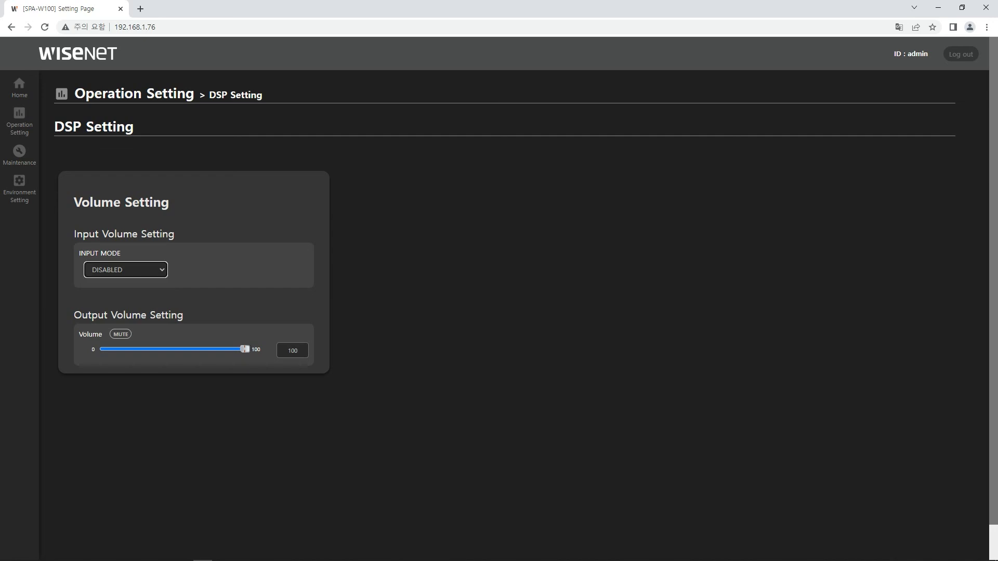
{"action": "left_click_drag", "start_coordinate": [245, 349], "coordinate": [166, 349]}
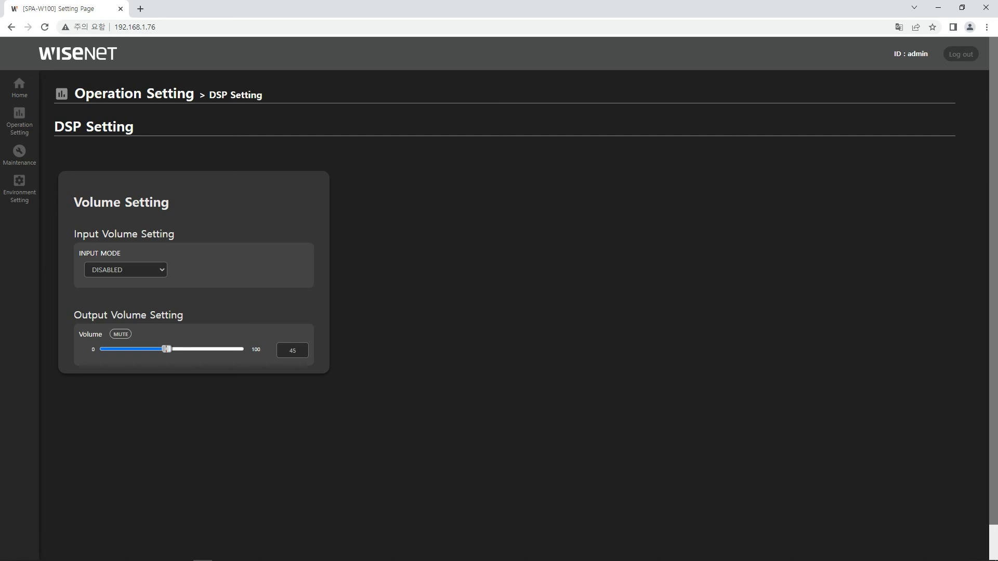
{"action": "key", "text": "Tab"}
{"action": "type", "text": "30"}
{"action": "key", "text": "Return"}
{"action": "left_click", "coordinate": [120, 334]}
{"action": "left_click", "coordinate": [120, 334]}
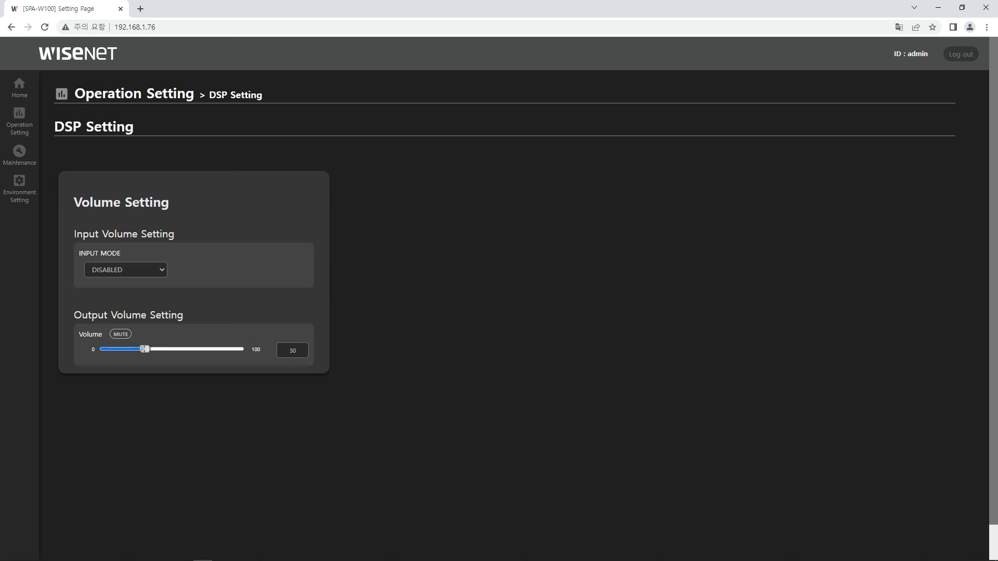